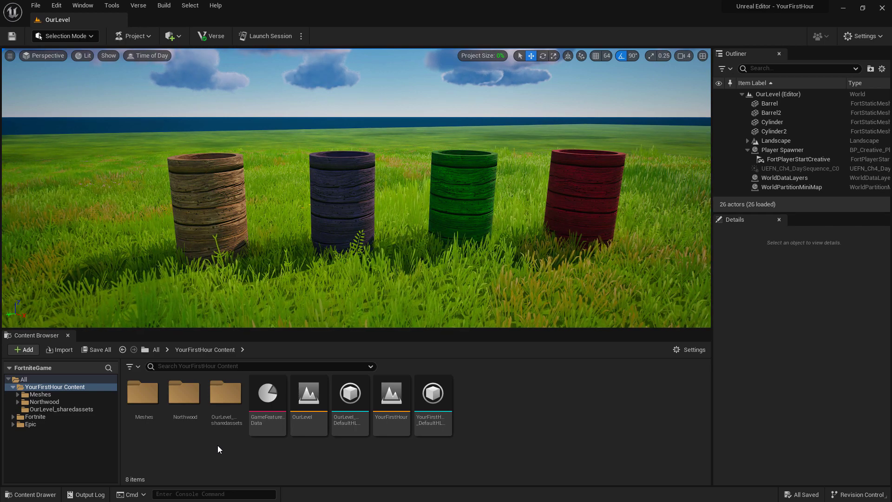
- Create a folder named VFX inside YourFirstHour Content and bring up its asset creation menu
right_click(68, 387)
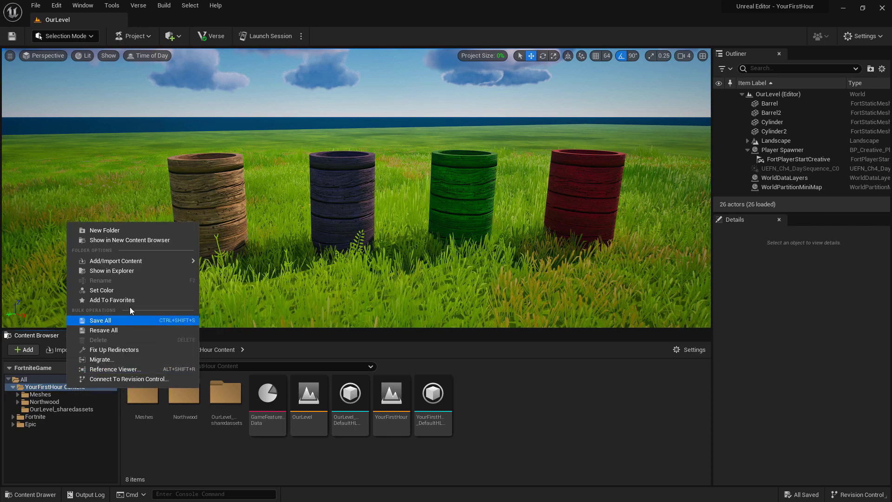
left_click(121, 229)
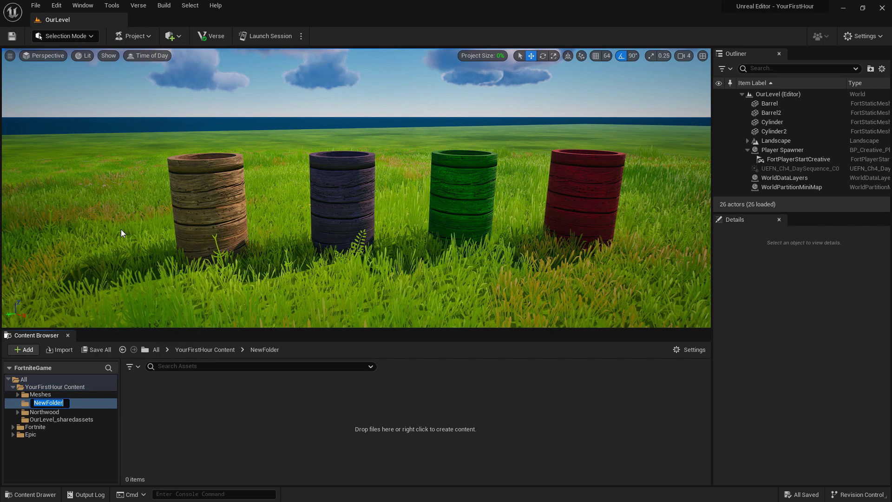
type("VFX")
key("Return")
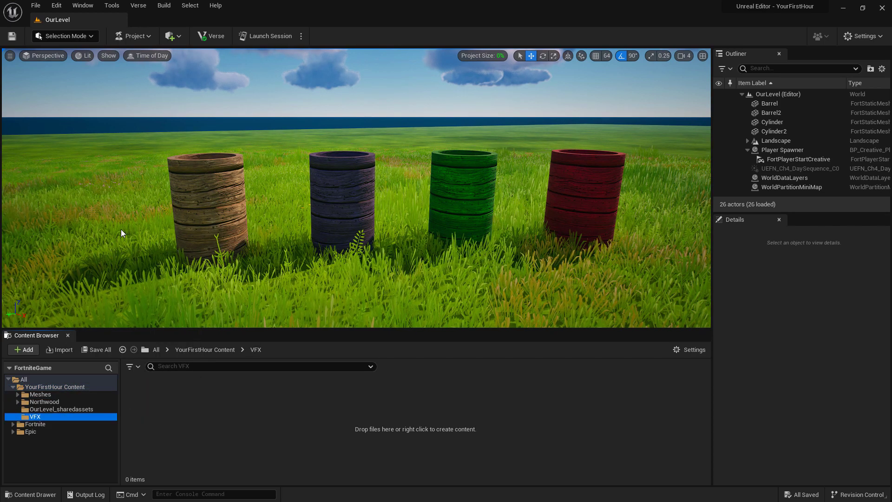
right_click(208, 402)
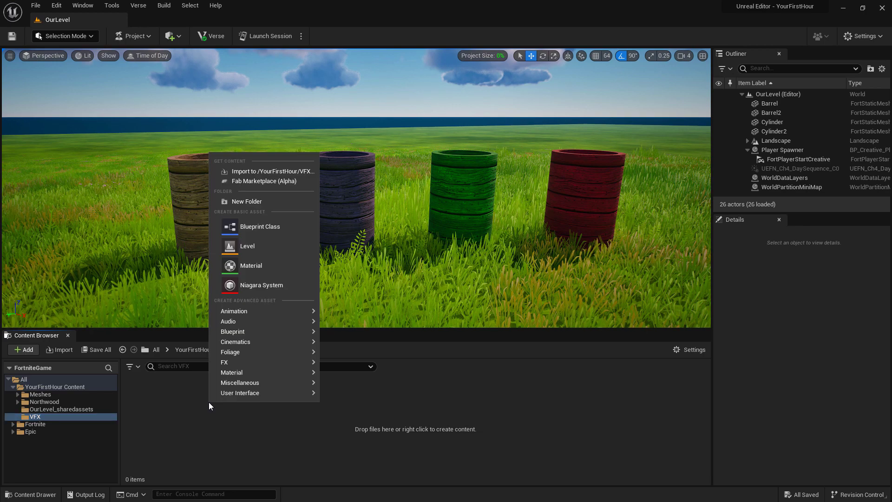
- Choose FX > Niagara System to start a new Niagara system
mouse_move(262, 364)
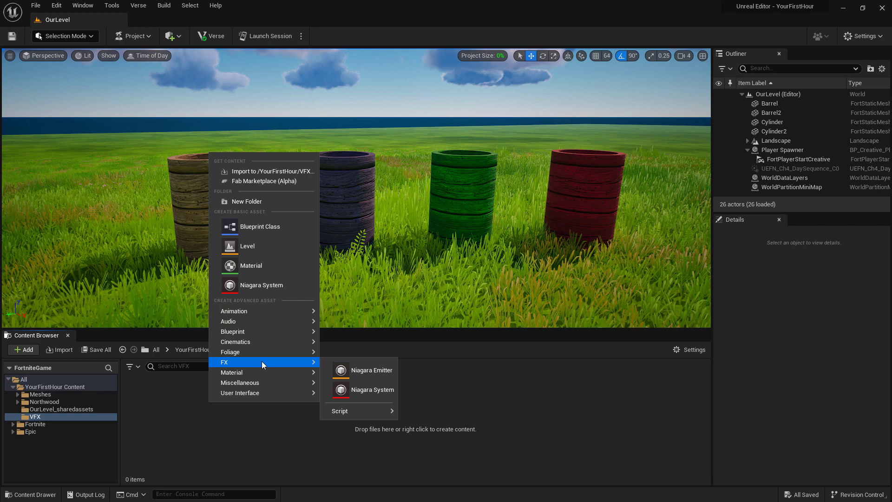
left_click(383, 392)
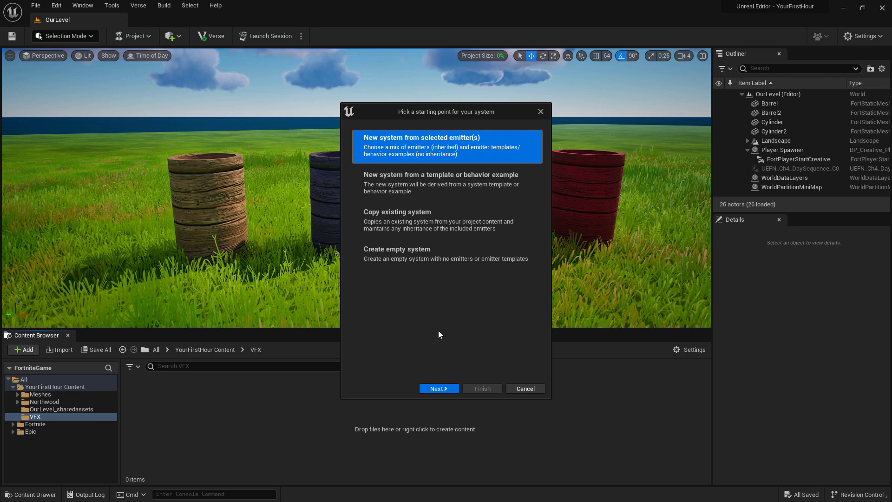
- Build the system from the FN_Core_Smoke_Sprite parent emitter, with all emitter sources shown
left_click(436, 388)
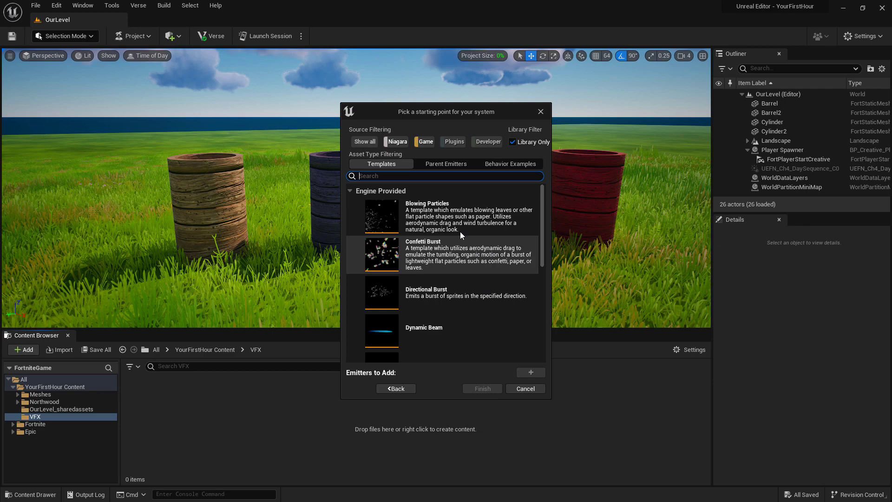
left_click(358, 140)
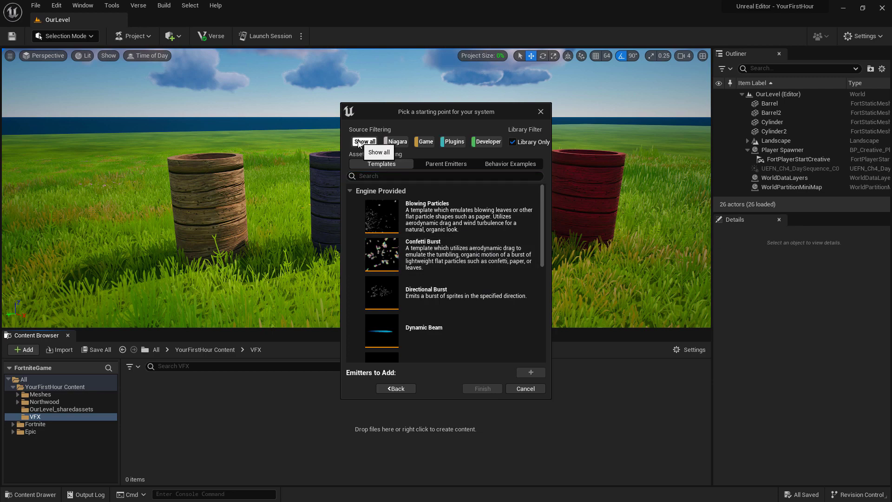
left_click(453, 164)
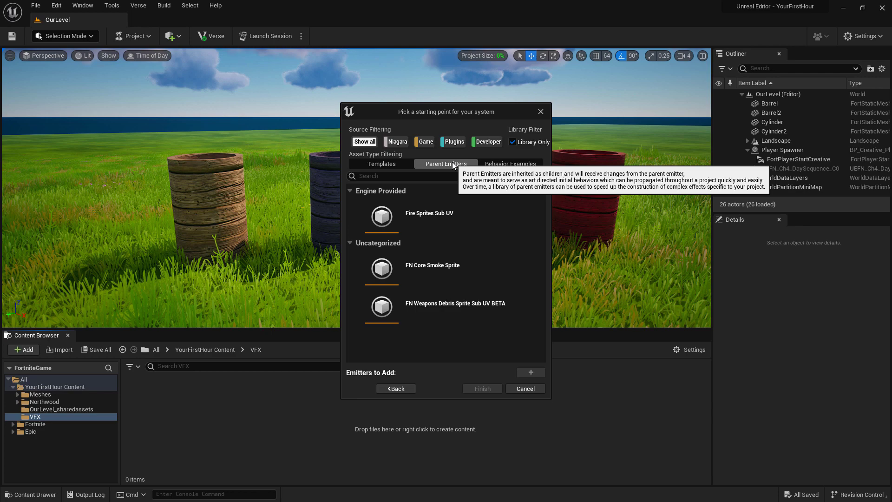
left_click(431, 268)
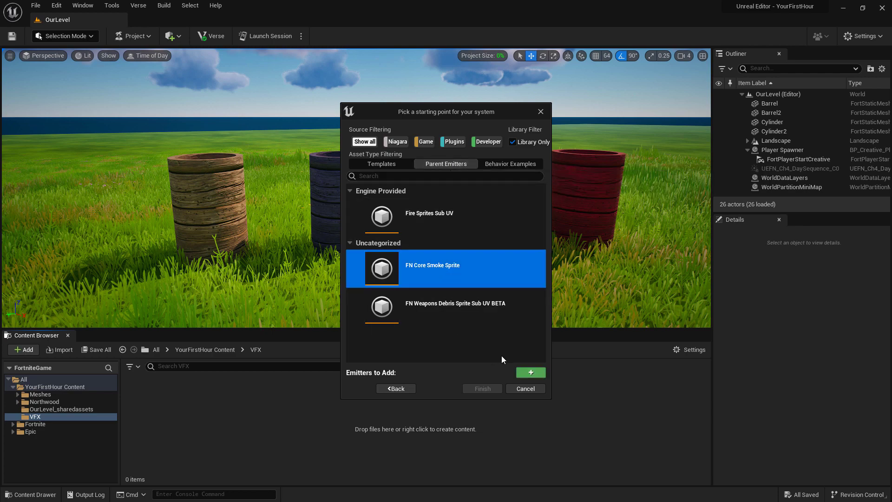
left_click(531, 371)
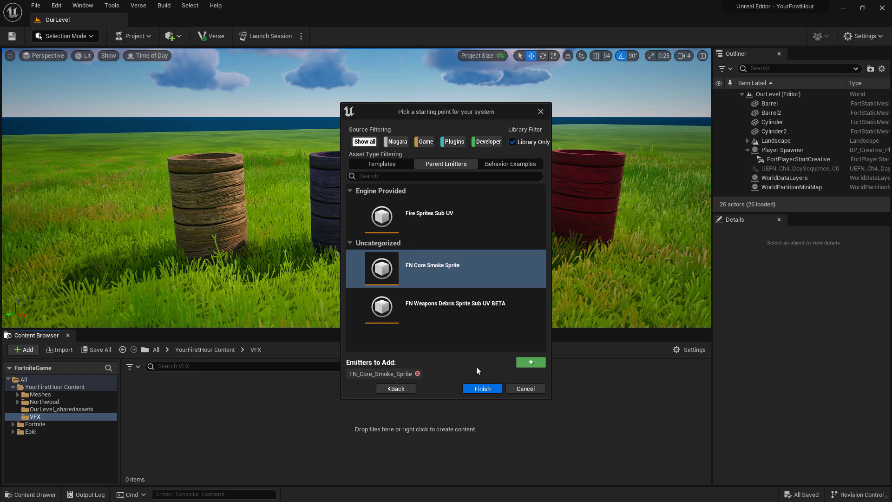
left_click(479, 388)
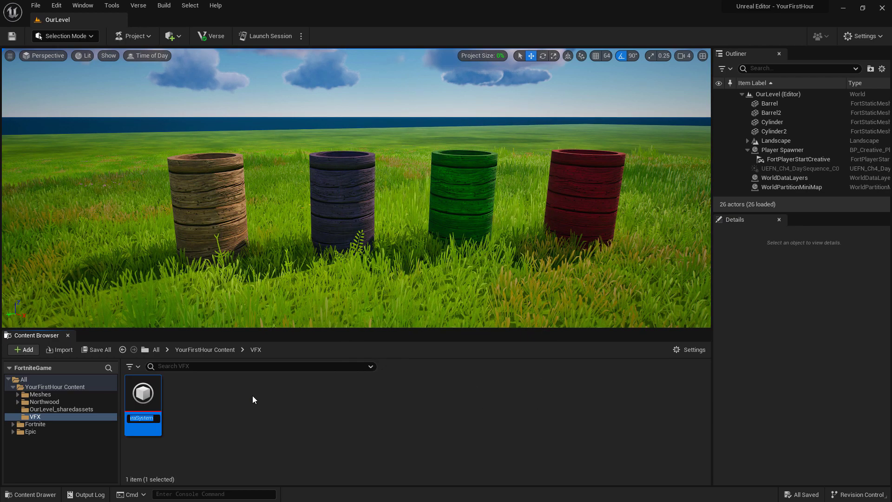
- Name the new system FX_Smoke and open it in the Niagara editor
type("FX_Smoke")
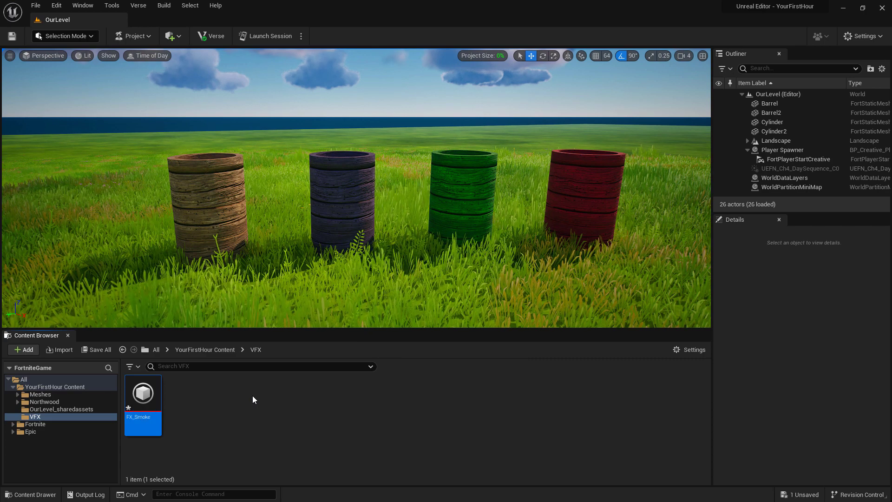
key("Return")
double_click(143, 393)
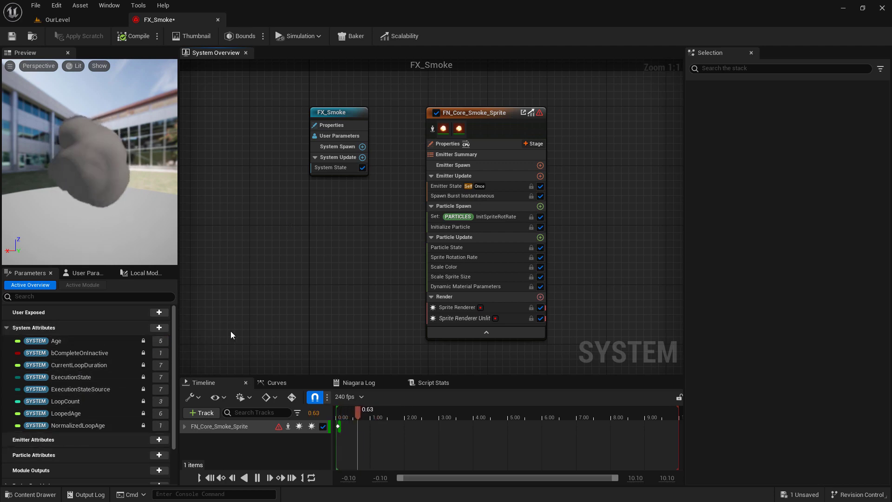
- Inspect the system and FN_Core_Smoke_Sprite emitter settings, then save FX_Smoke
right_click_drag(376, 247, 346, 255)
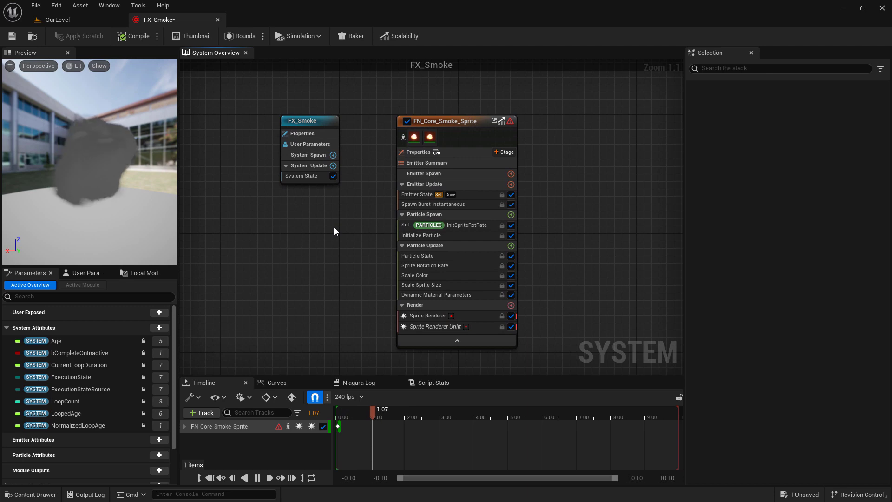
left_click(311, 121)
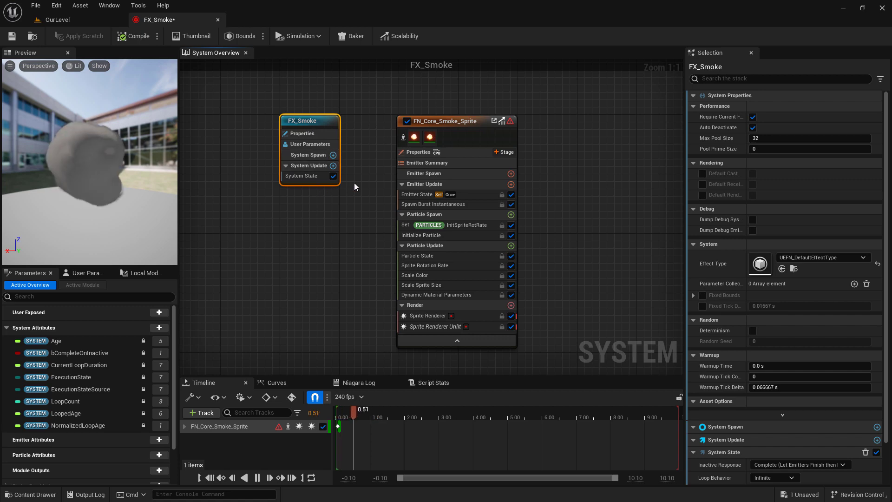
right_click_drag(357, 219, 312, 211)
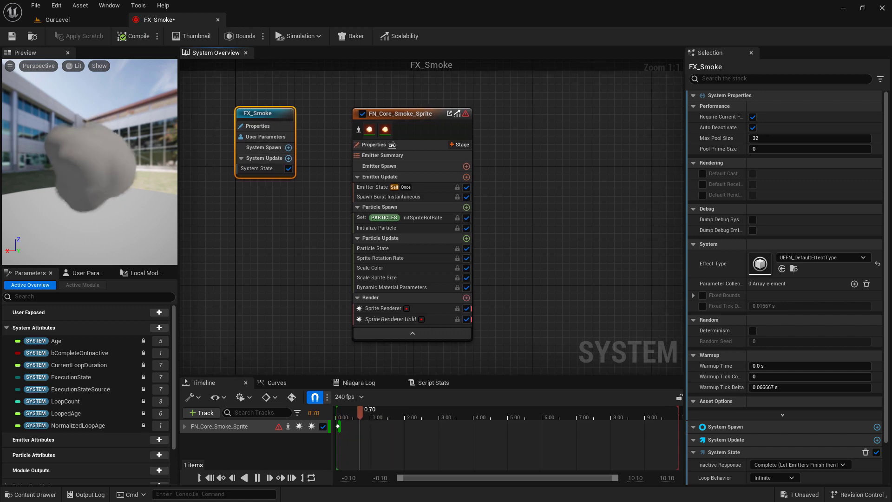
left_click(403, 118)
right_click_drag(537, 201, 447, 211)
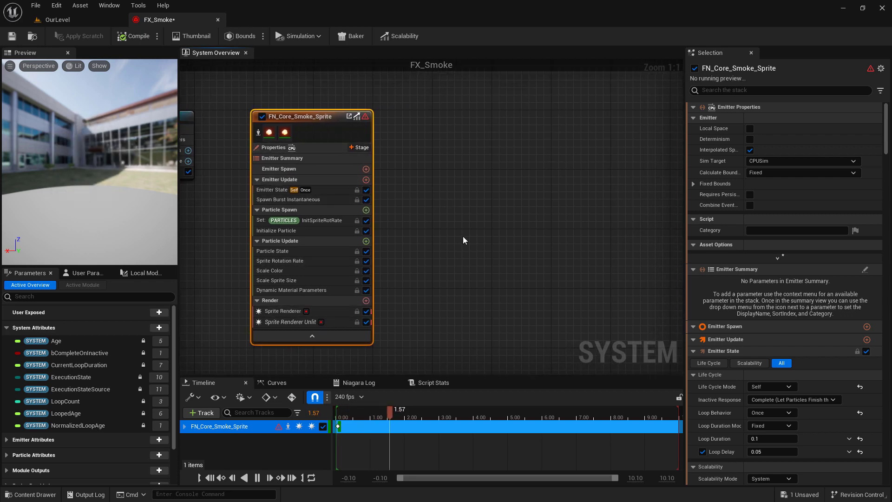
left_click(14, 39)
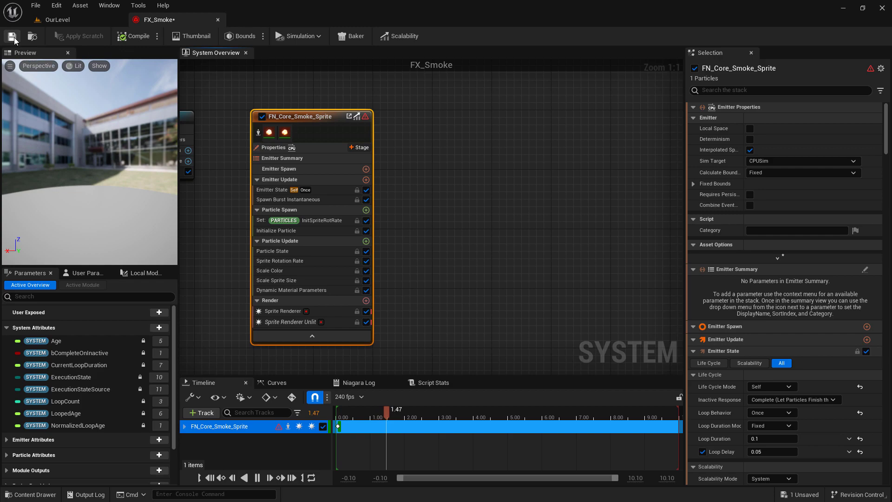
- Place FX_Smoke in OurLevel on the wooden barrel, raised to Z 606.9
left_click(59, 20)
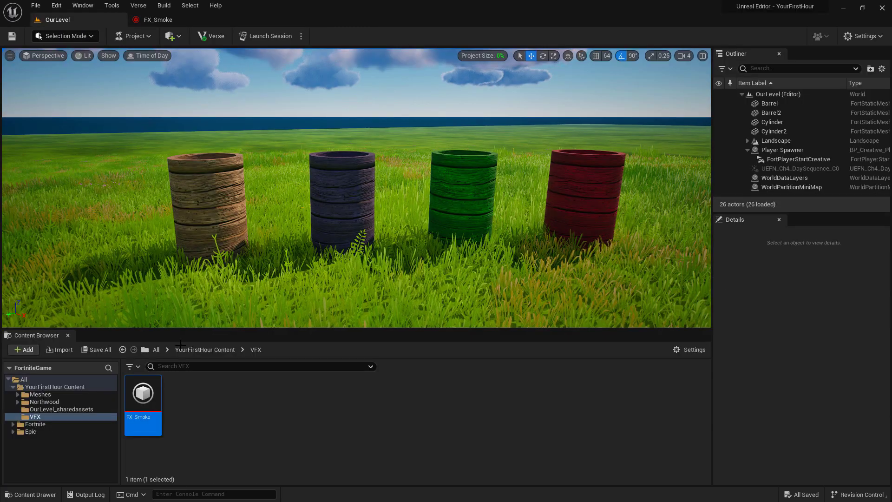
left_click_drag(142, 395, 270, 262)
left_click_drag(268, 230, 256, 131)
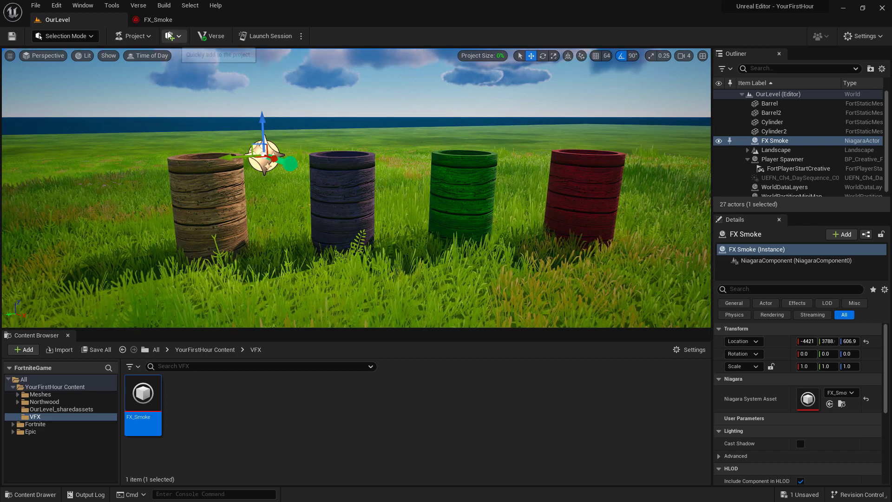
left_click(158, 19)
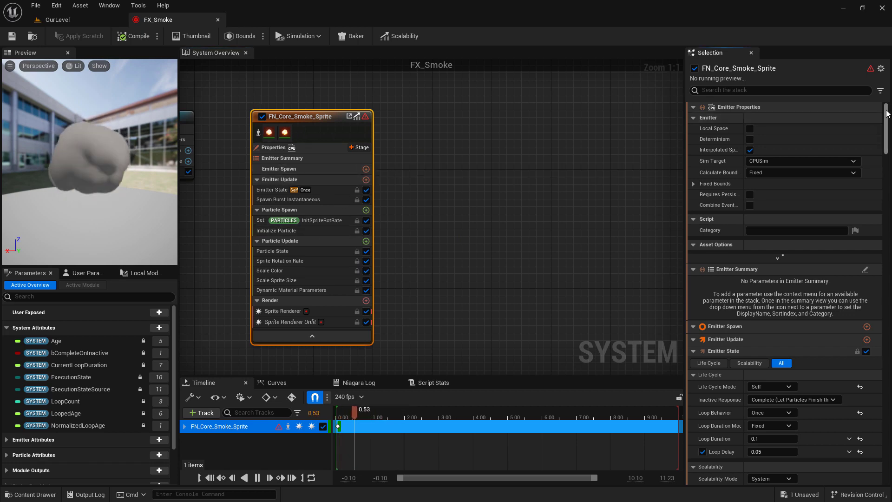
scroll(747, 230, "down", 15)
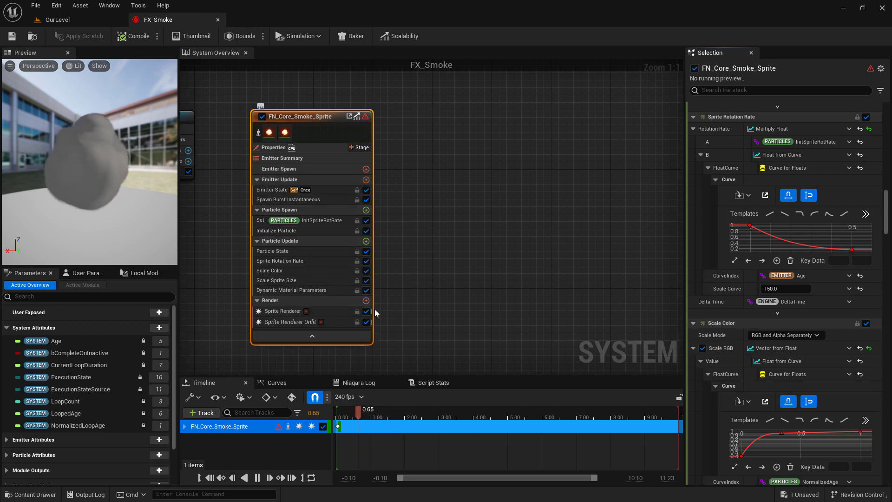
- Set the smoke emitter's loop behaviour to Infinite and save FX_Smoke
left_click(366, 271)
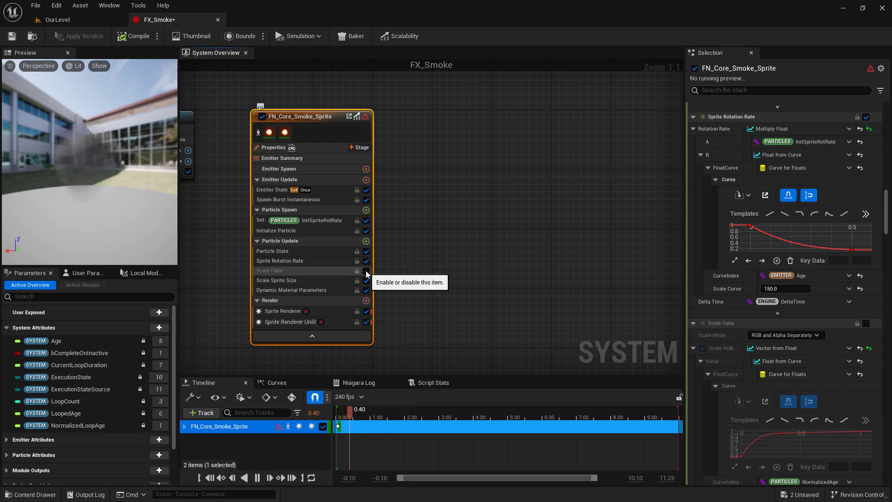
left_click(366, 271)
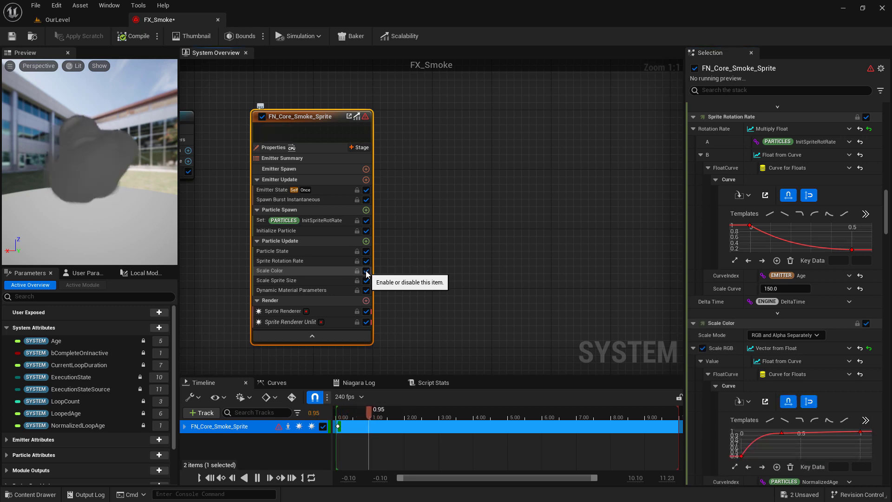
left_click(335, 190)
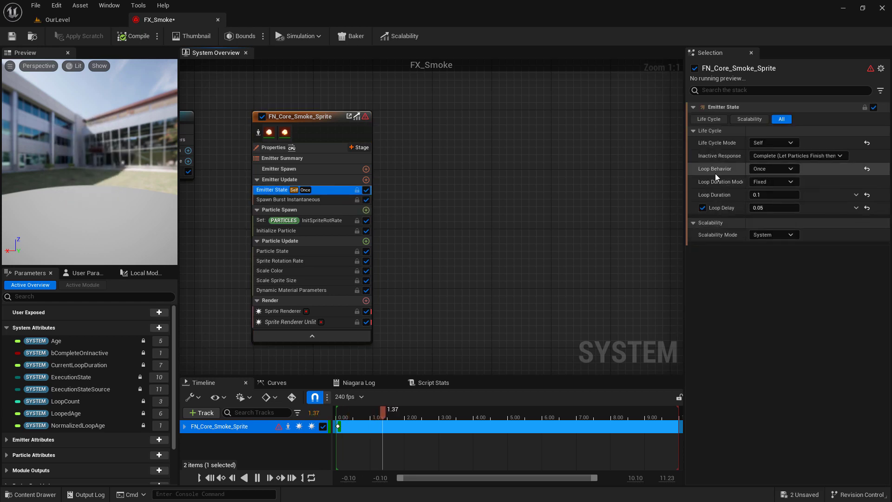
left_click(764, 170)
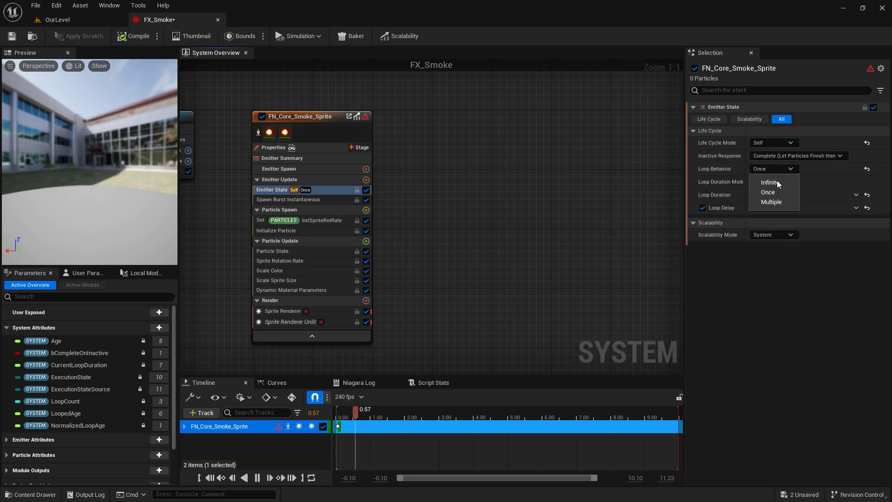
left_click(767, 182)
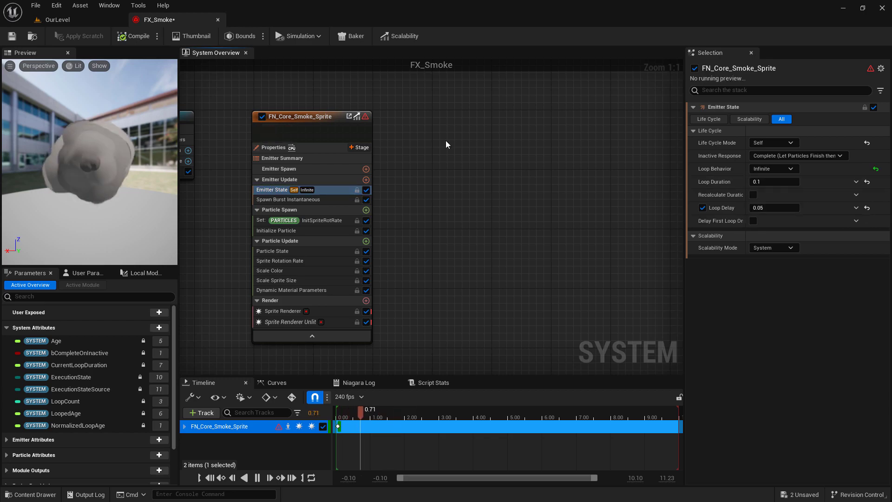
left_click(12, 39)
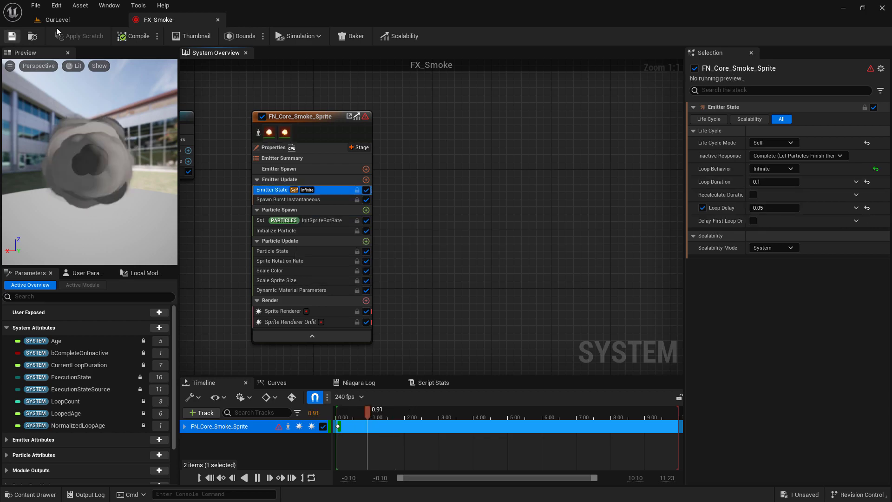
- Check the continuous smoke over the barrel in OurLevel
left_click(69, 20)
right_click_drag(514, 92, 518, 70)
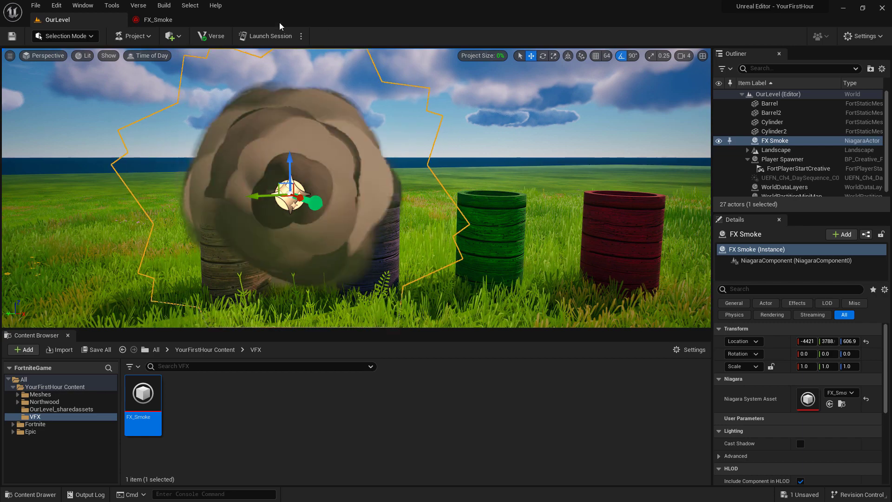
left_click(158, 19)
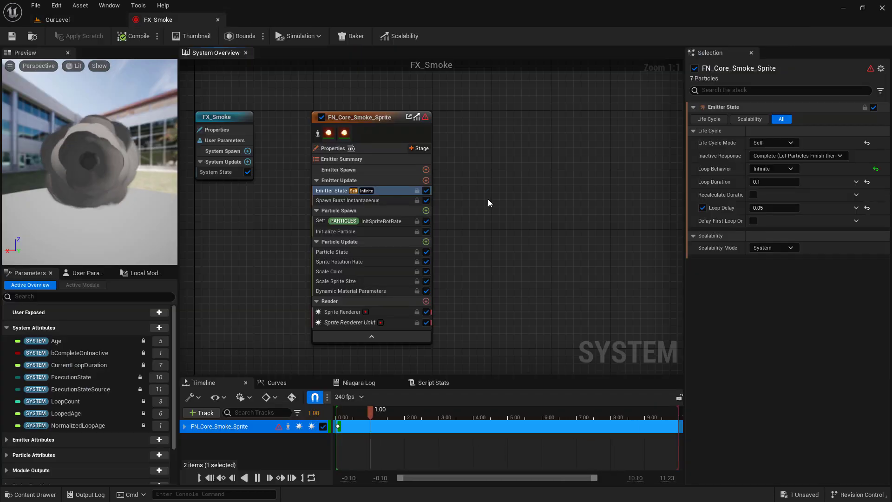
- Reduce the smoke's Uniform Sprite Size from 350 to 100, save, and view it in the level
left_click(383, 230)
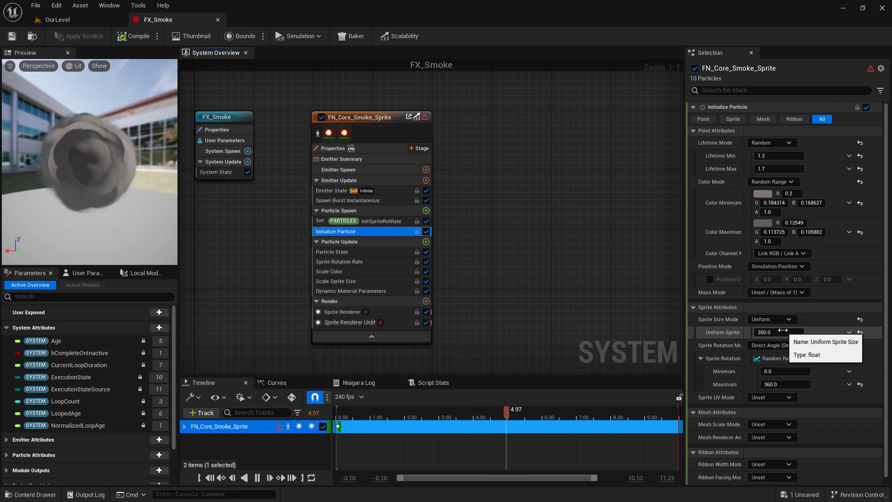
left_click(779, 332)
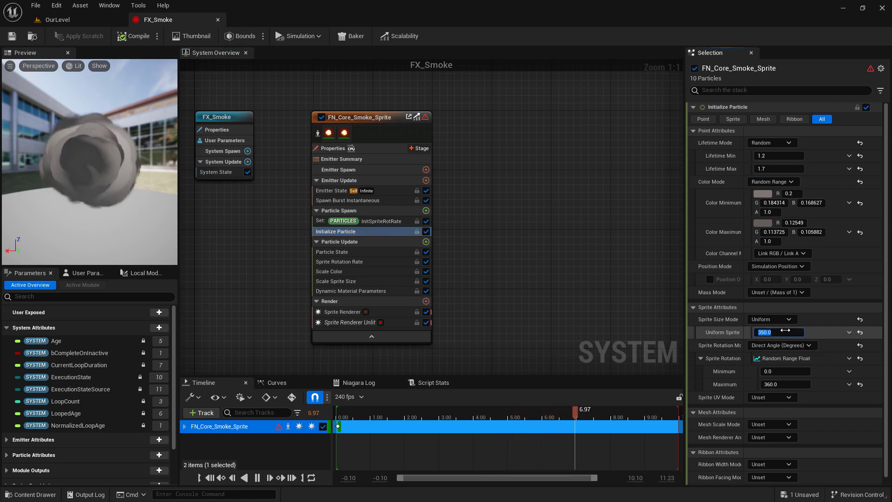
type("100")
key("Return")
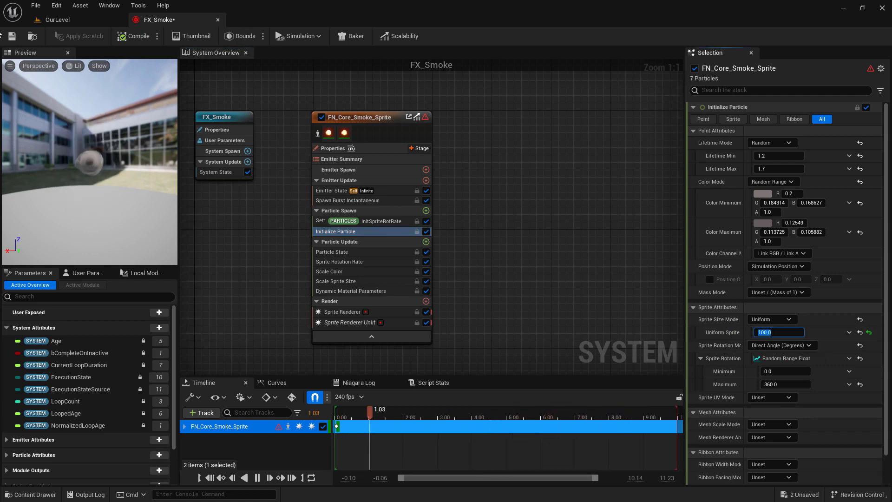
left_click(12, 36)
left_click(65, 21)
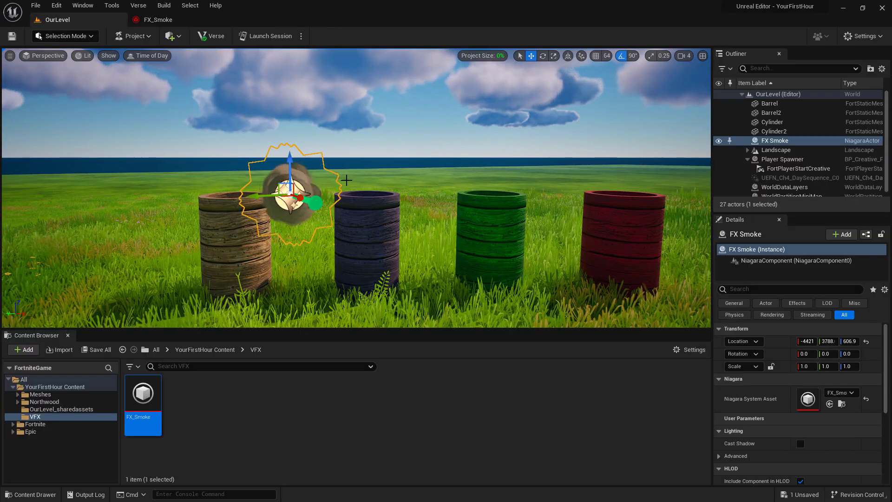
- Frame the FX Smoke actor in the barrel, deselect it, and reopen FX_Smoke
key("f")
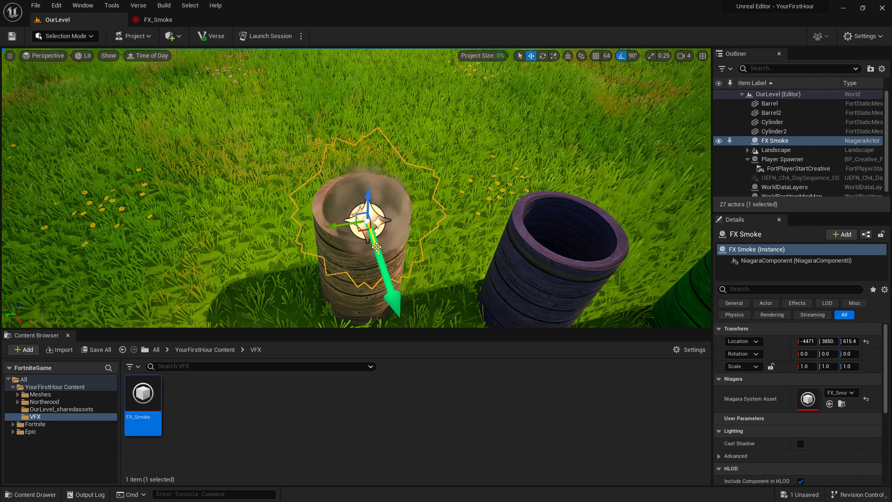
key("Escape")
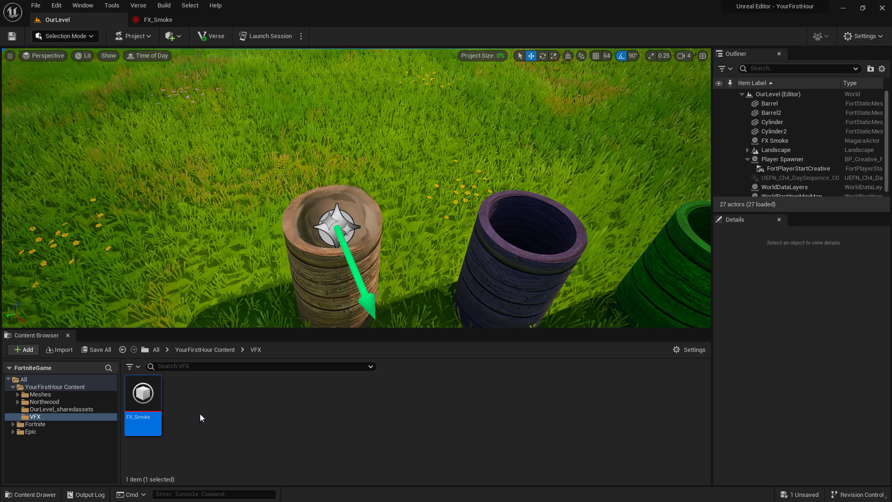
double_click(143, 397)
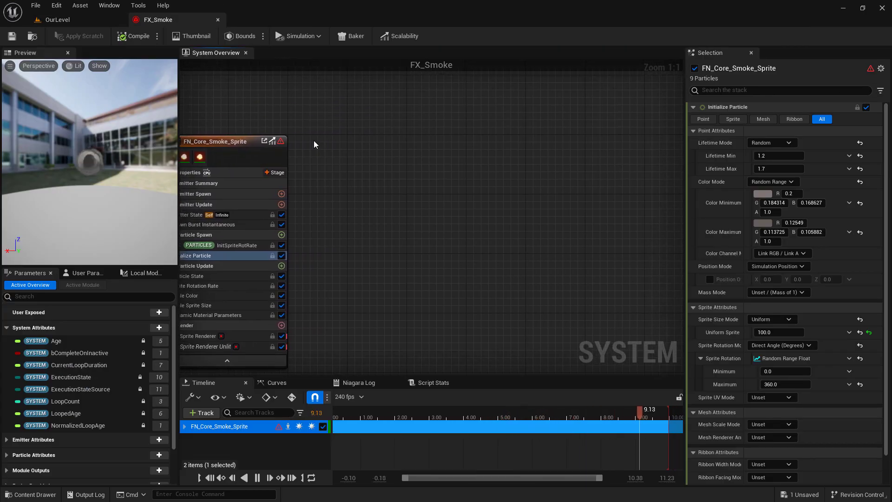
- Add the Fire_Sprites_SubUV emitter and position its node beside the smoke emitter
right_click(314, 141)
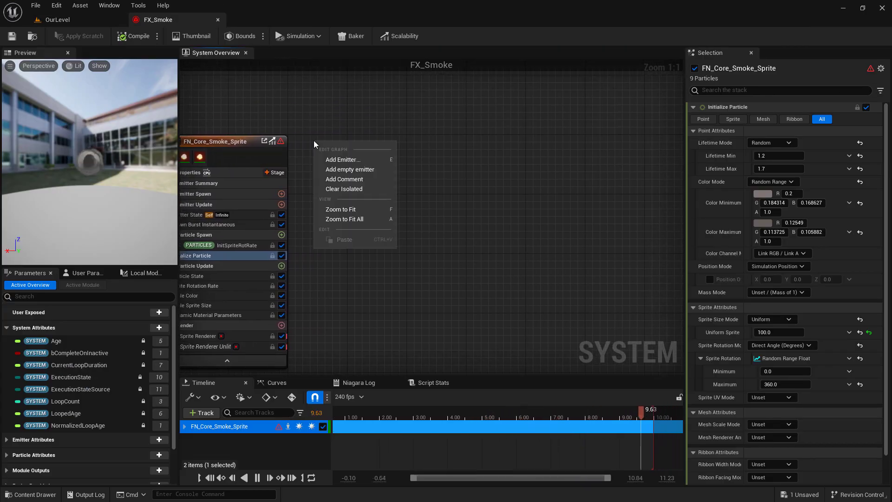
left_click(367, 160)
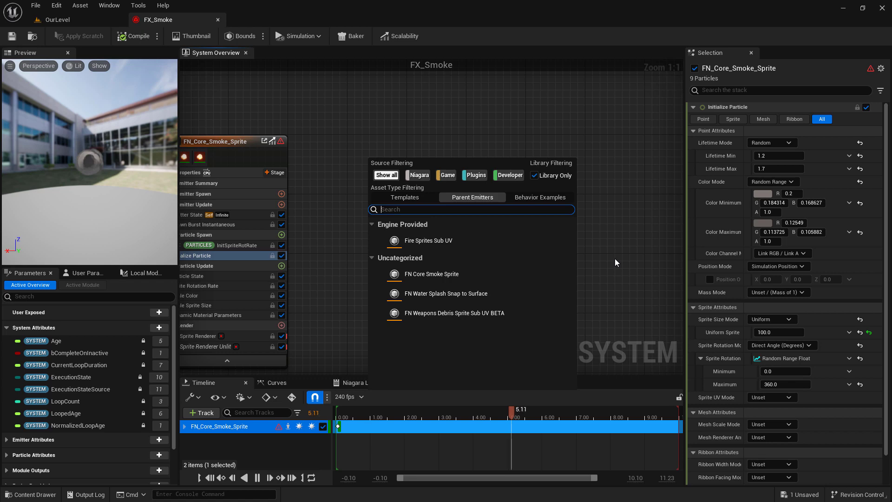
double_click(427, 240)
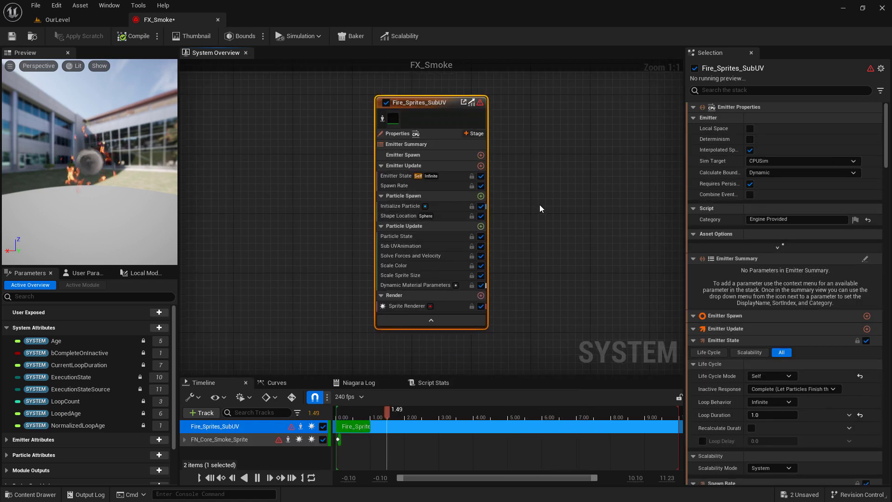
scroll(422, 249, "down", 4)
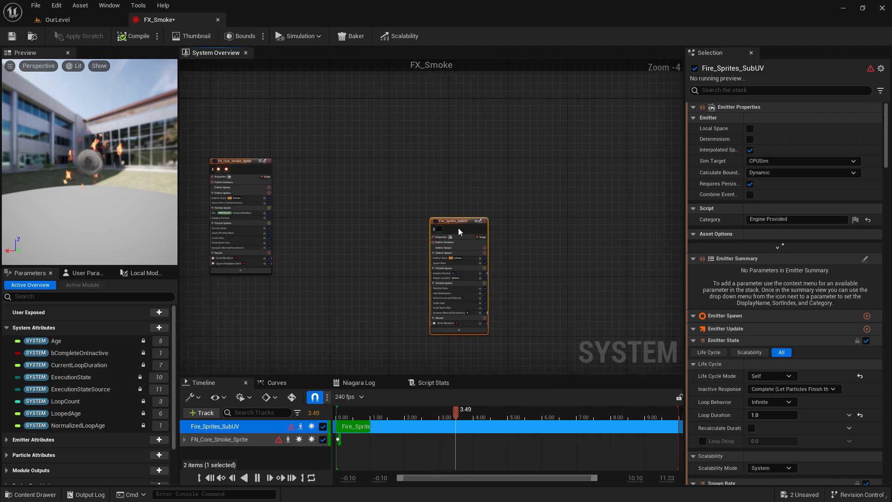
left_click_drag(447, 220, 308, 163)
scroll(365, 200, "up", 3)
right_click_drag(365, 200, 577, 208)
scroll(539, 203, "up", 1)
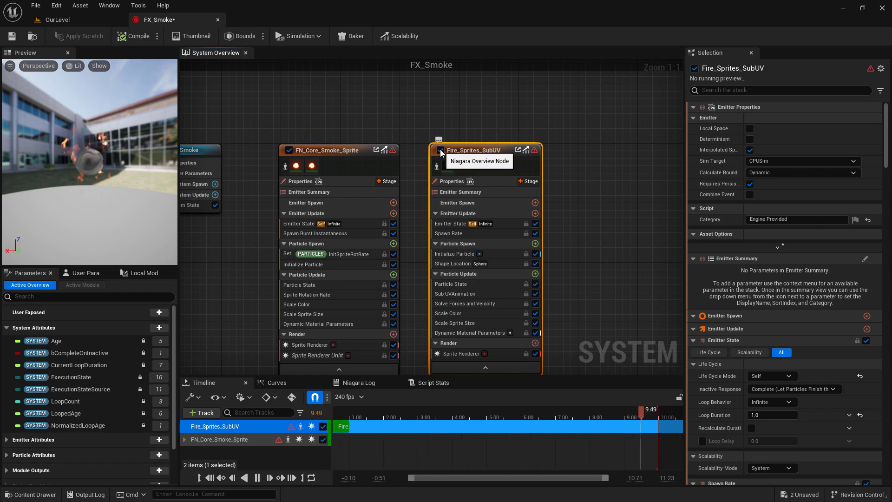
- Toggle each emitter off and back on to compare, then view Fire_Sprites_SubUV's Initialize Particle settings
left_click(440, 150)
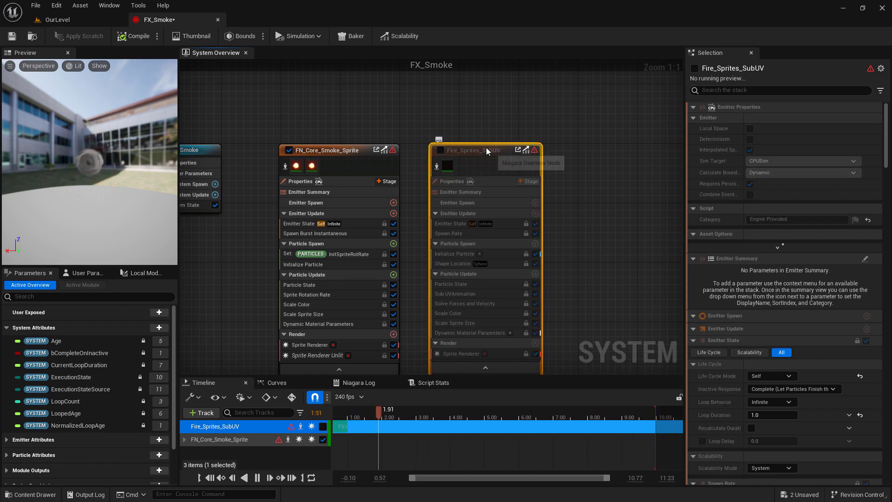
left_click(440, 149)
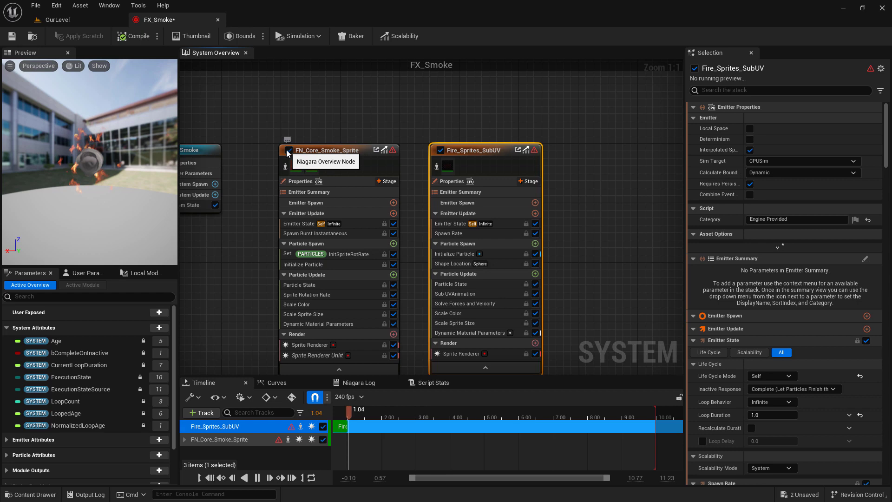
left_click(288, 150)
left_click(289, 150)
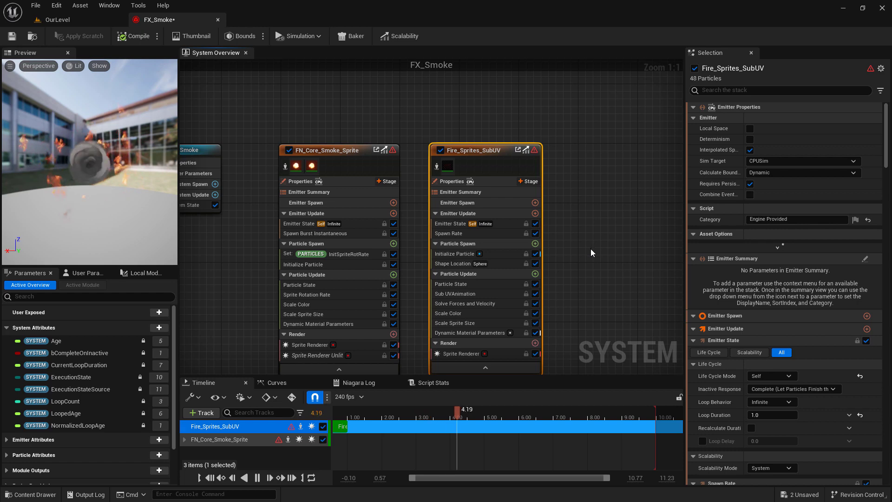
left_click(453, 254)
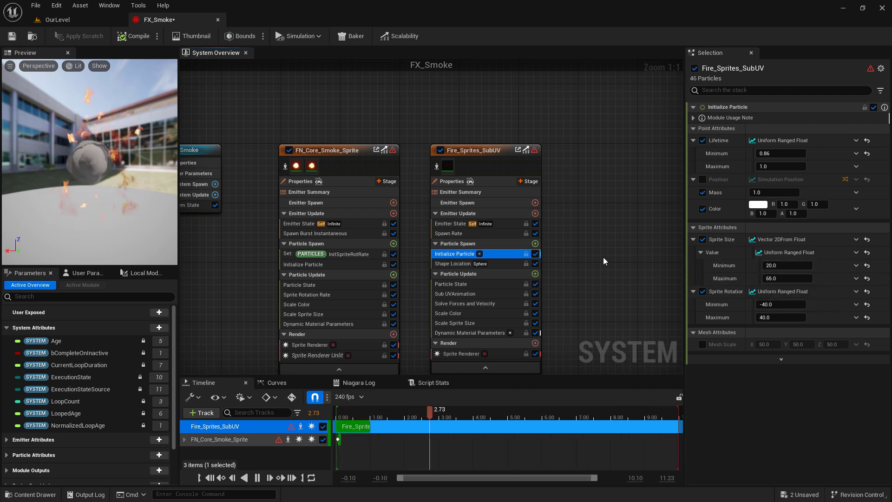
- Set Fire_Sprites_SubUV's spawn sphere radius to 25, after trying 50, and save FX_Smoke
left_click(445, 264)
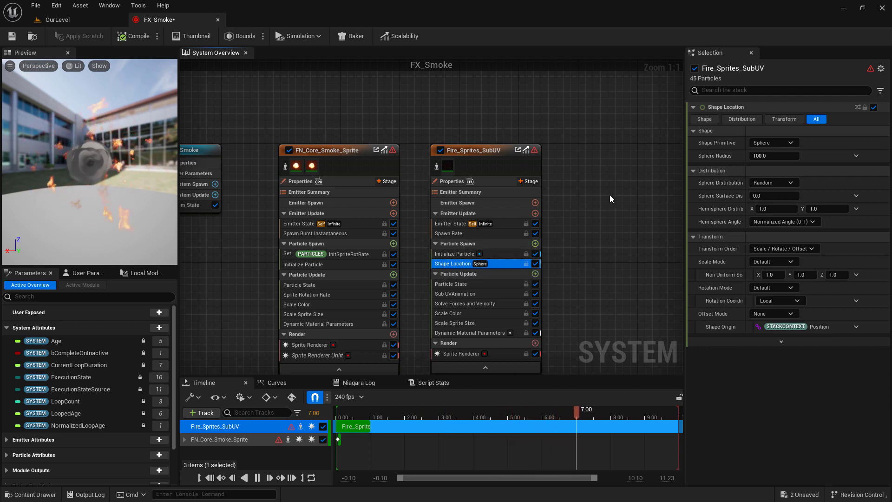
left_click(773, 156)
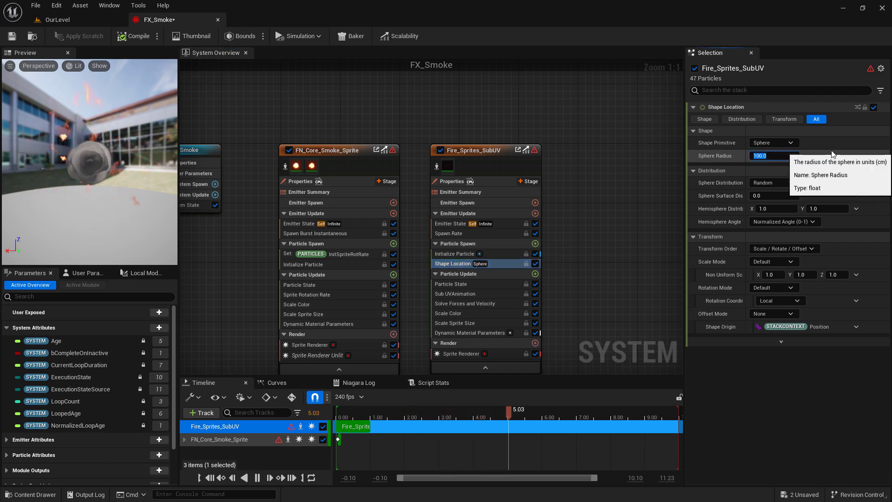
type("50")
key("Return")
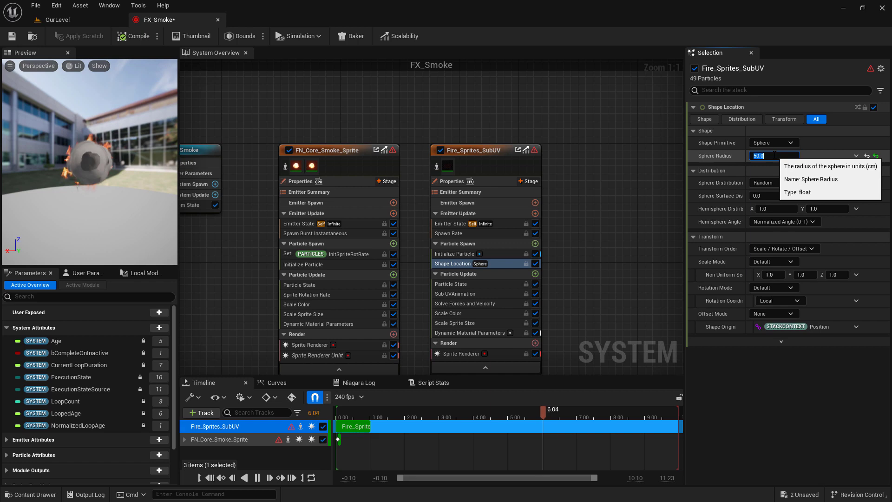
type("25")
key("Return")
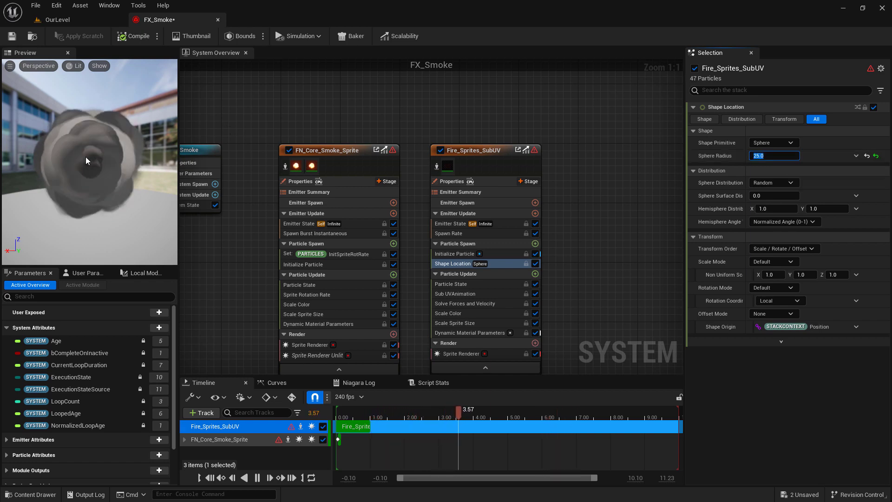
left_click(12, 35)
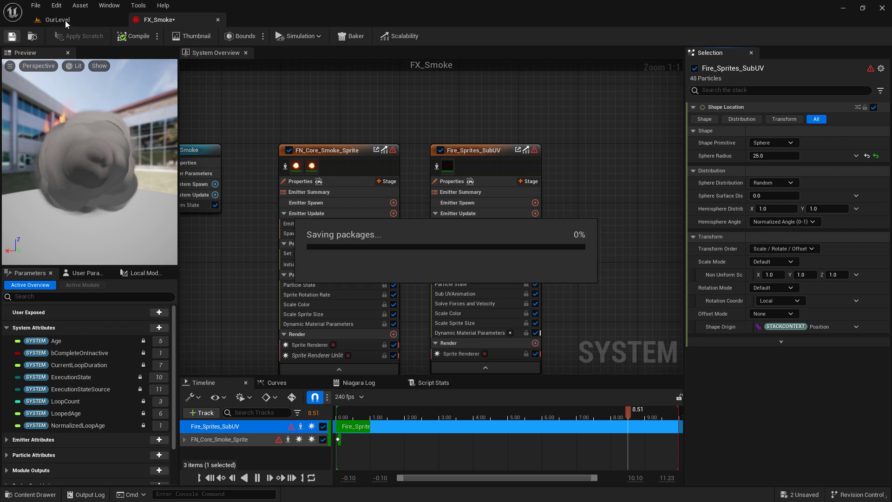
- Return to OurLevel and bring the camera closer to the smoking wooden barrel
left_click(65, 21)
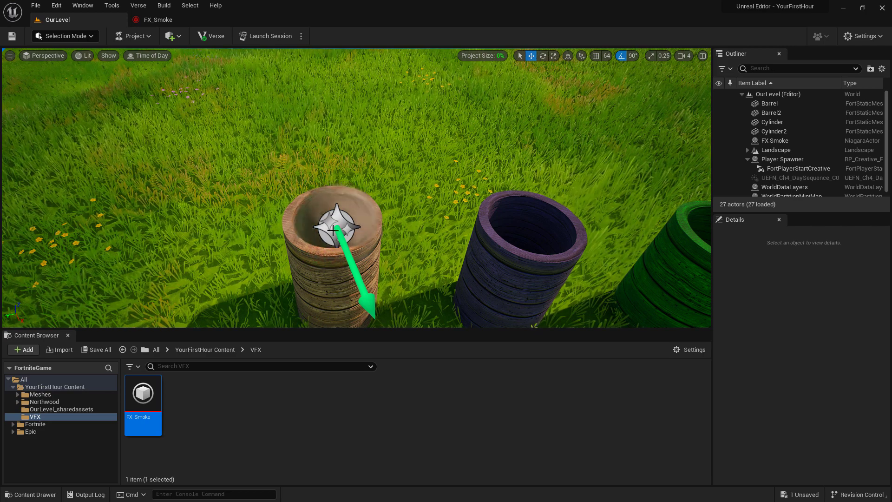
right_click_drag(423, 209, 426, 208)
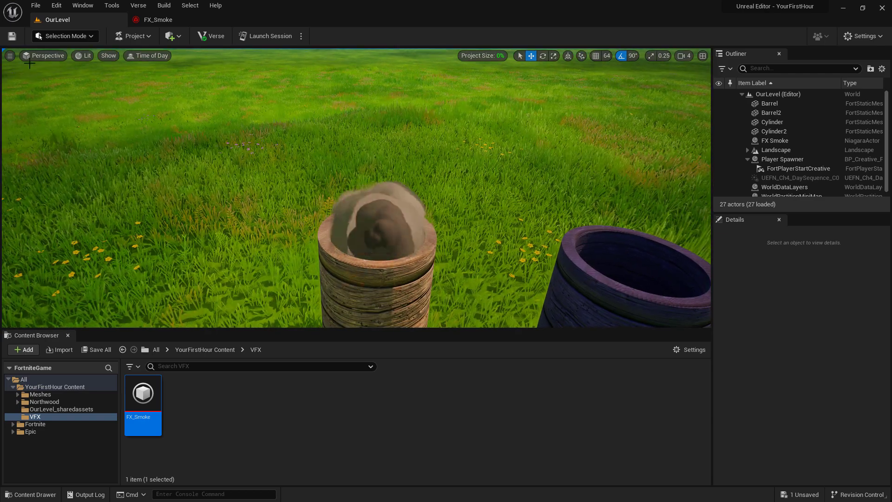
- Turn off Game View to reveal the FX Smoke actor's gizmo inside the barrel
left_click(8, 56)
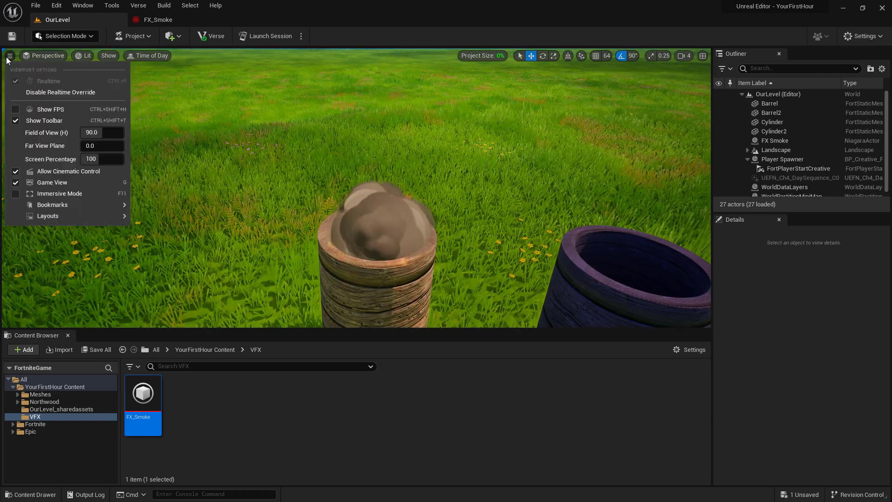
left_click(41, 182)
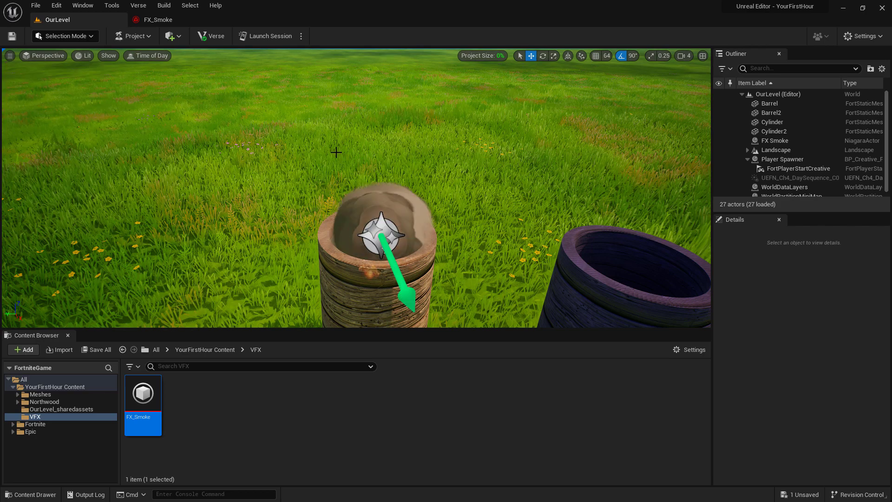